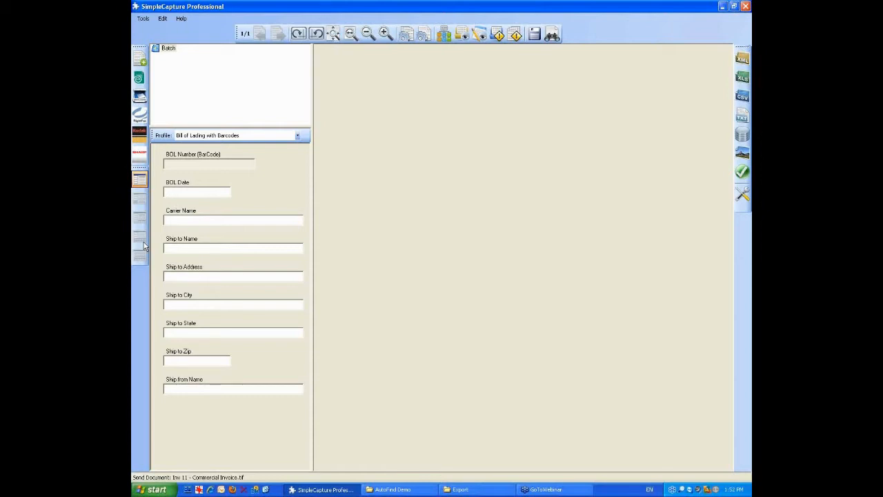
- Load the documents BOL 01.tif and BOL 02.pdf from the BOL folder into the batch
{"action": "left_click", "coordinate": [139, 61]}
{"action": "left_click_drag", "start_coordinate": [403, 174], "coordinate": [374, 123]}
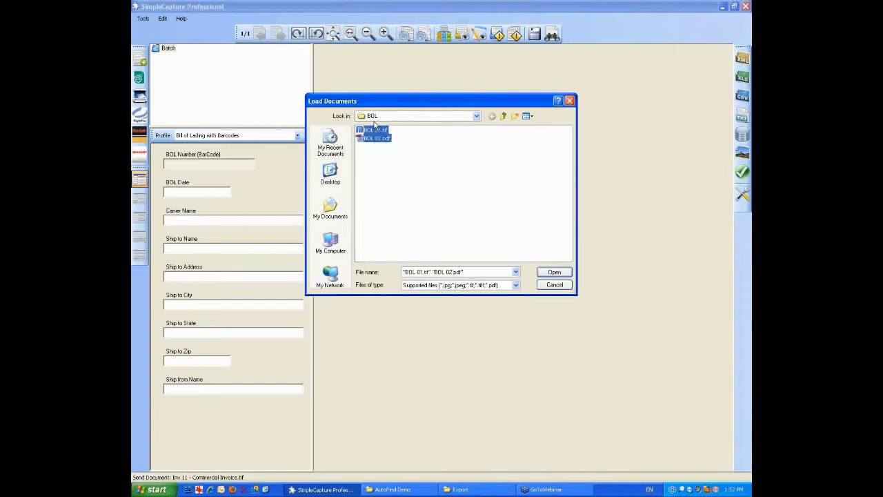
{"action": "left_click", "coordinate": [554, 273]}
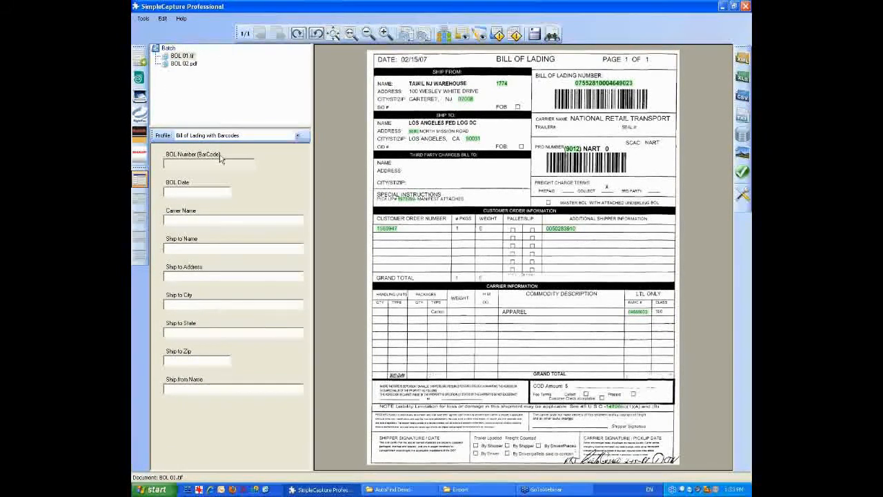
- In the AutoFind Demo folder, move Inv 04 to Inv 08 into Basic Invoice Hot Folder and Inv 09 to Inv 11 into Commercial Invoice HotFolder
{"action": "left_click", "coordinate": [424, 491]}
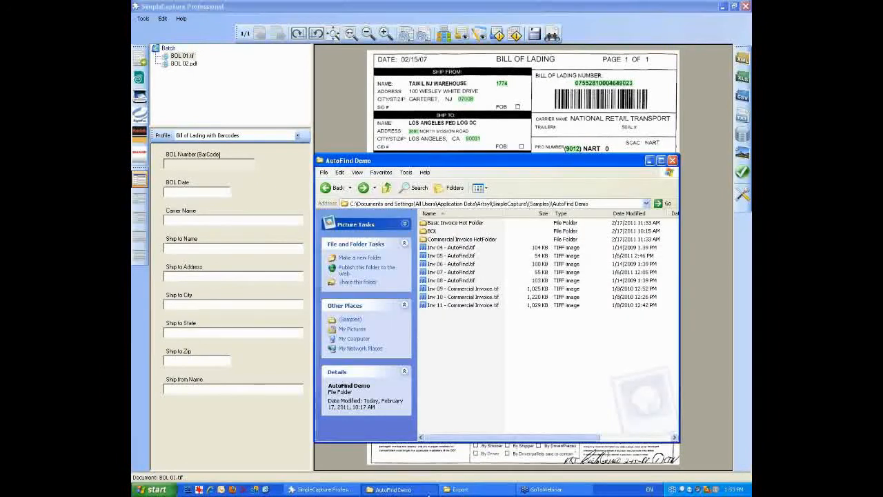
{"action": "left_click", "coordinate": [474, 222]}
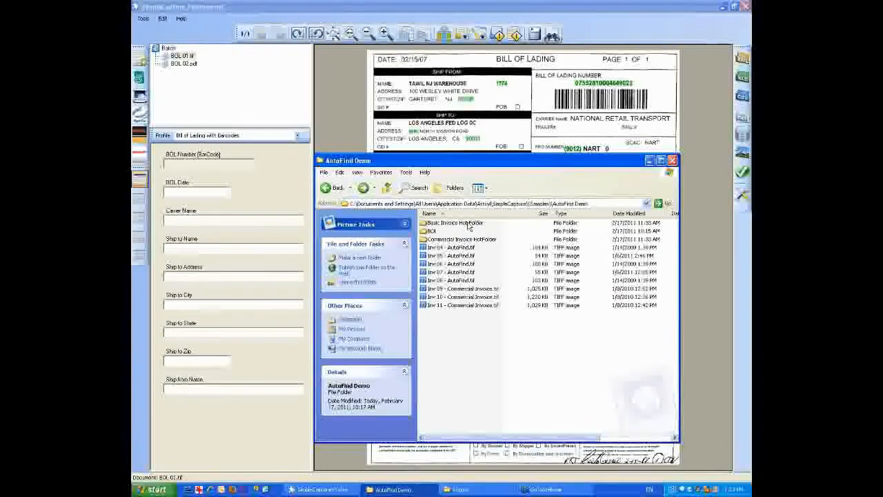
{"action": "left_click", "coordinate": [485, 240]}
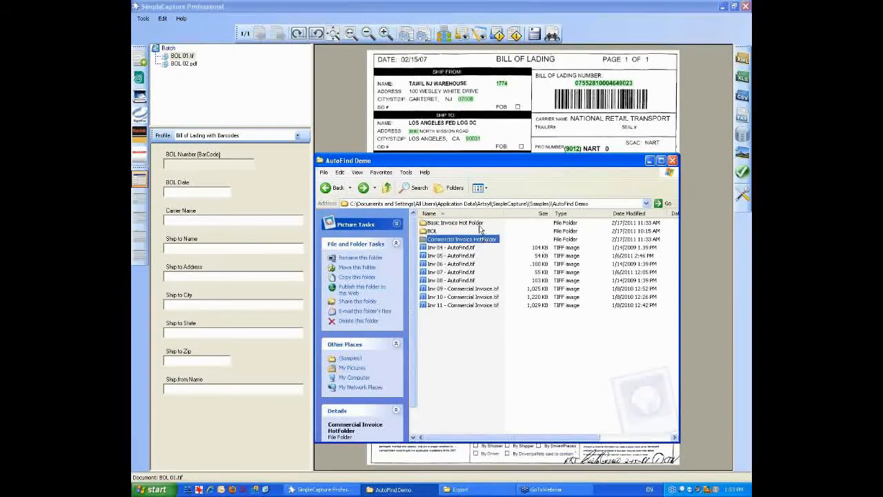
{"action": "left_click", "coordinate": [480, 224]}
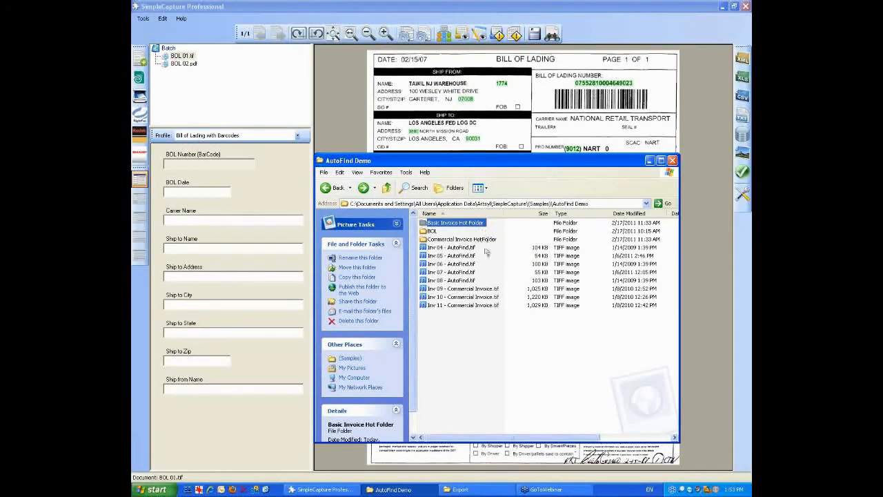
{"action": "left_click_drag", "start_coordinate": [483, 250], "coordinate": [446, 283]}
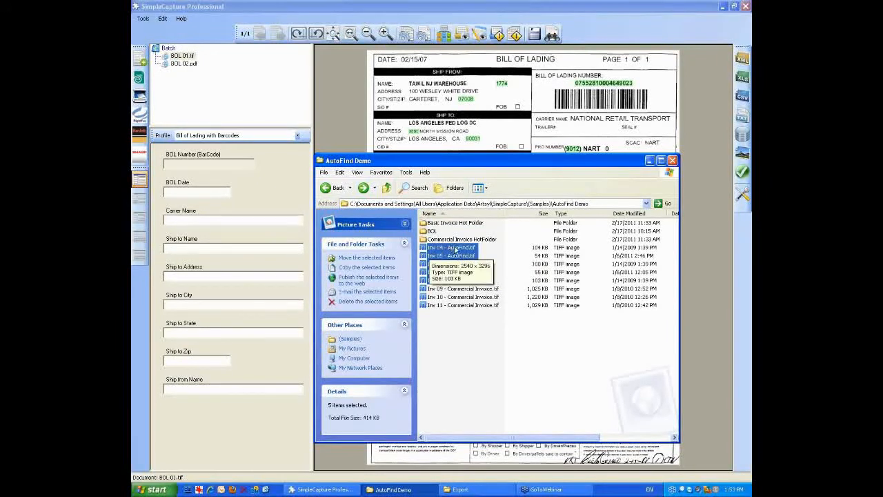
{"action": "left_click_drag", "start_coordinate": [449, 252], "coordinate": [452, 223]}
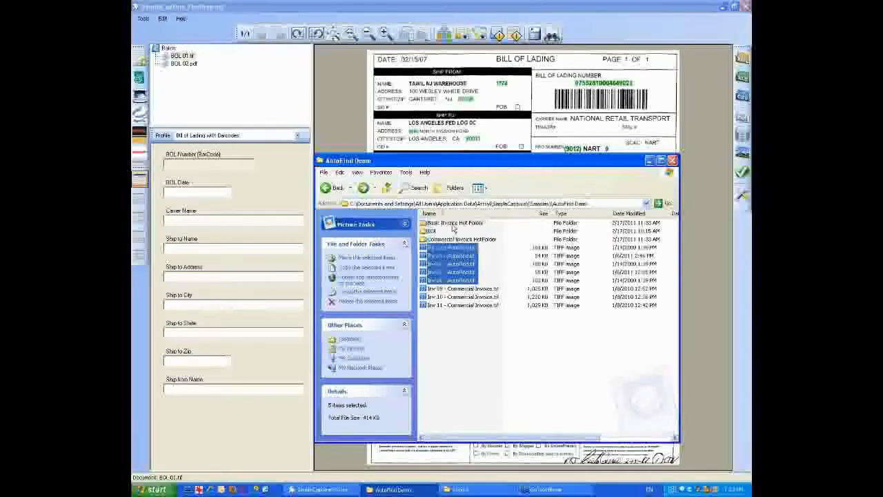
{"action": "left_click_drag", "start_coordinate": [466, 278], "coordinate": [449, 239]}
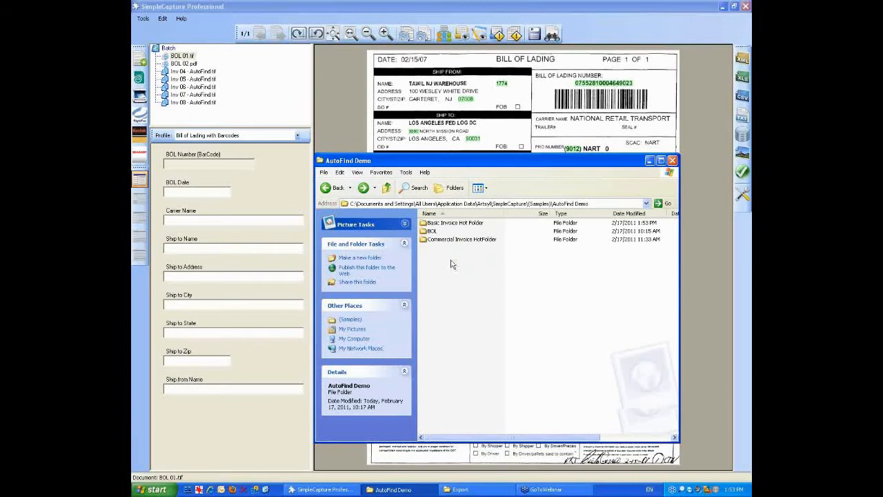
{"action": "left_click", "coordinate": [649, 160]}
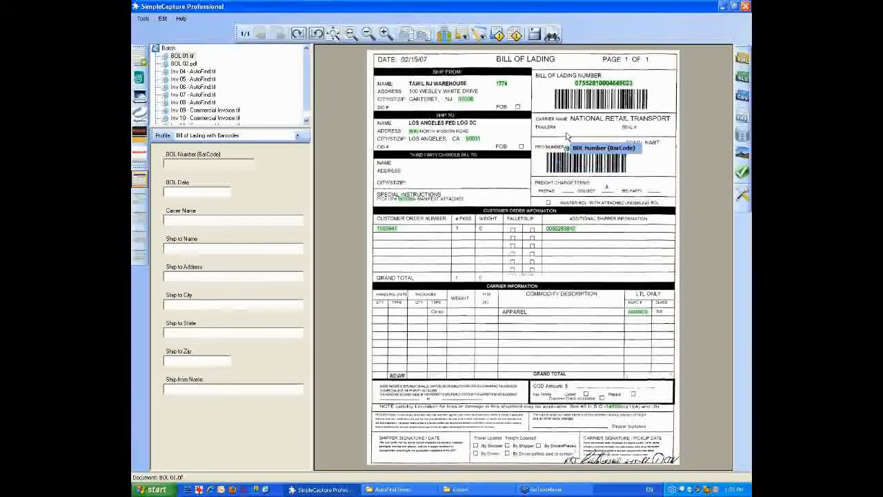
- Capture the barcode BOL number, the date 02/15/07 and the carrier name NATIONAL RETAIL TRANSPORT from the BOL 01.tif page
{"action": "left_click", "coordinate": [592, 107]}
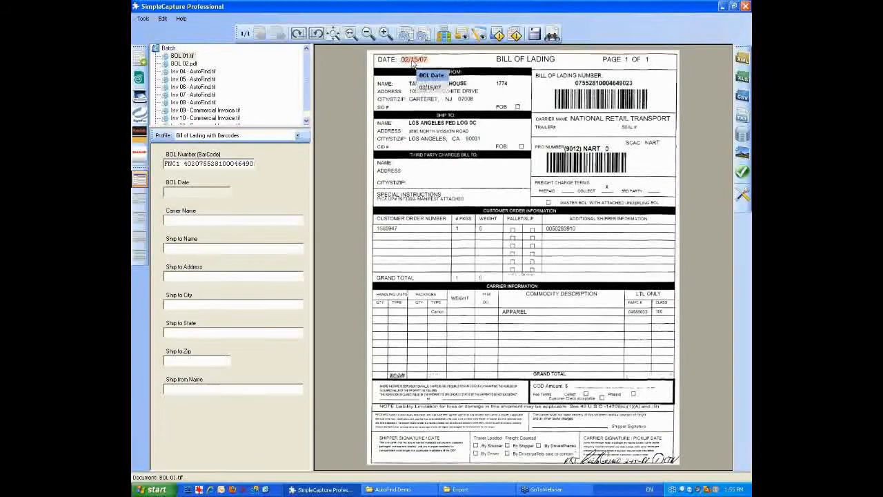
{"action": "left_click", "coordinate": [412, 61]}
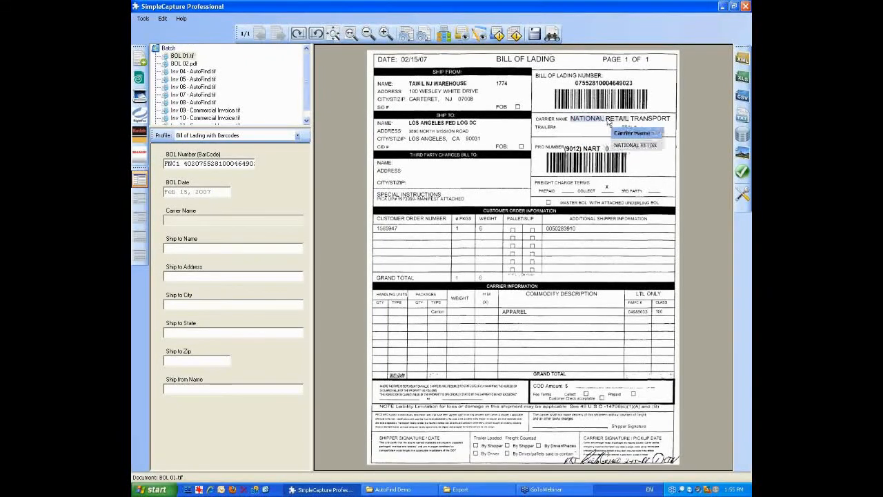
{"action": "left_click", "coordinate": [608, 123]}
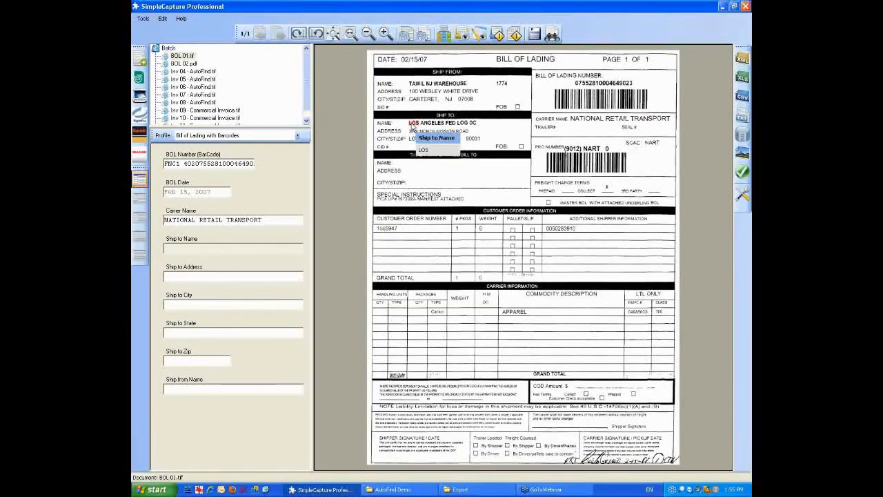
- Capture the ship-to name LOS ANGELES FED LOG DC, the ship-to address fields and ship-from name TAWIL NJ WAREHOUSE 1774, and send BOL 01.tif
{"action": "left_click_drag", "start_coordinate": [412, 128], "coordinate": [476, 126]}
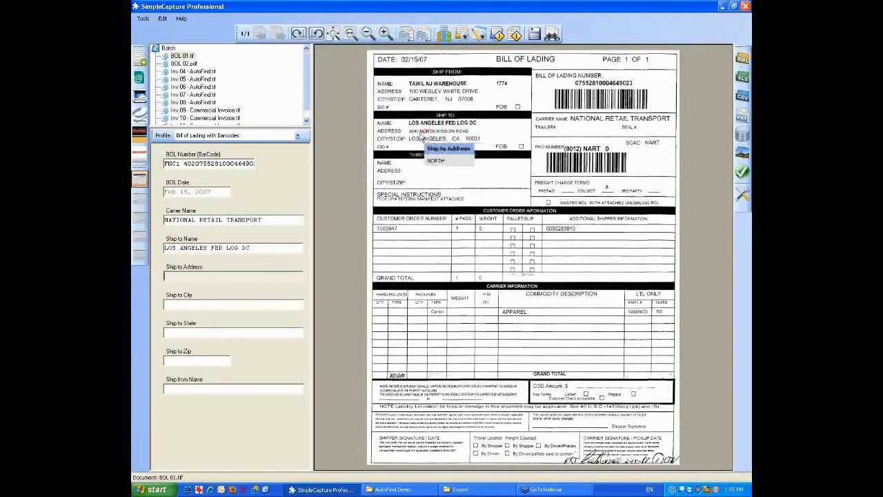
{"action": "left_click_drag", "start_coordinate": [425, 135], "coordinate": [445, 142]}
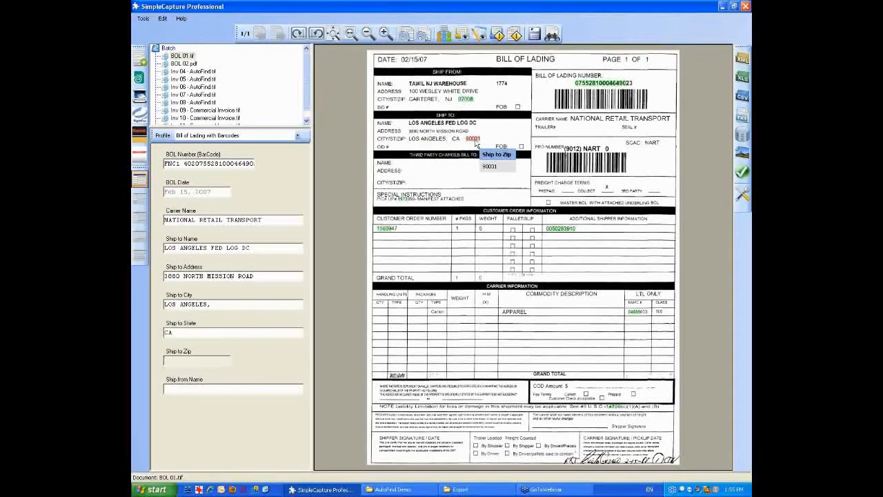
{"action": "left_click", "coordinate": [475, 142]}
{"action": "left_click_drag", "start_coordinate": [414, 89], "coordinate": [510, 86]}
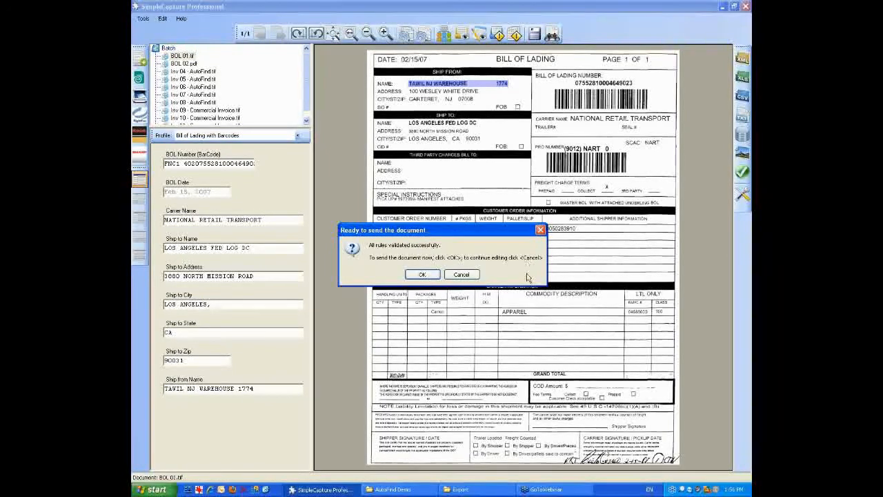
{"action": "left_click", "coordinate": [421, 274]}
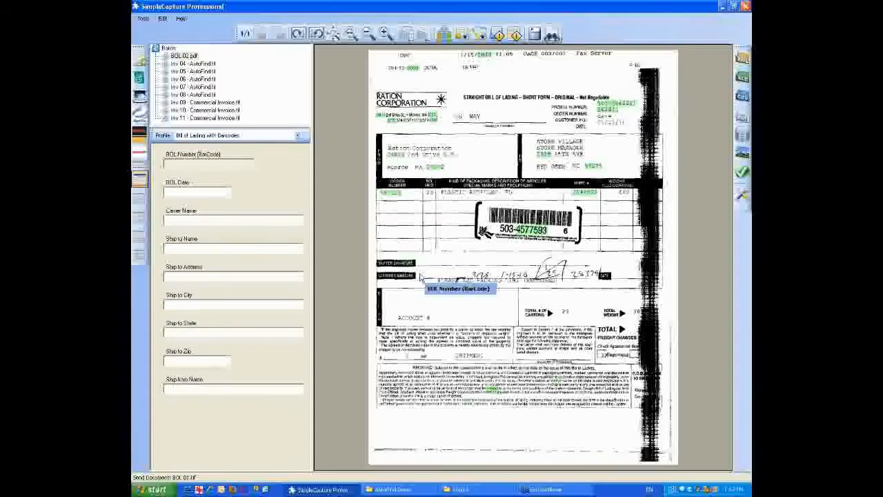
- Capture the barcode BOL number, the date, carrier name US WAY and ship-to name STORE VILLAGE from the BOL 02.pdf page
{"action": "left_click", "coordinate": [527, 220]}
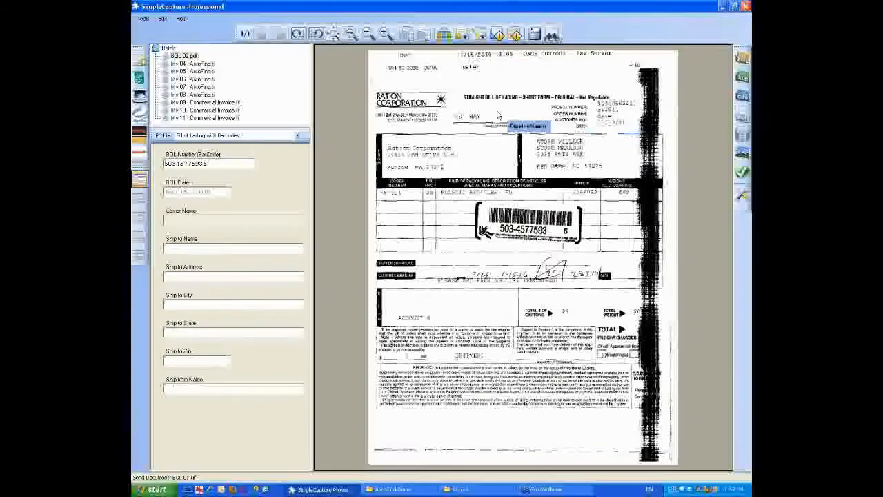
{"action": "left_click", "coordinate": [476, 118]}
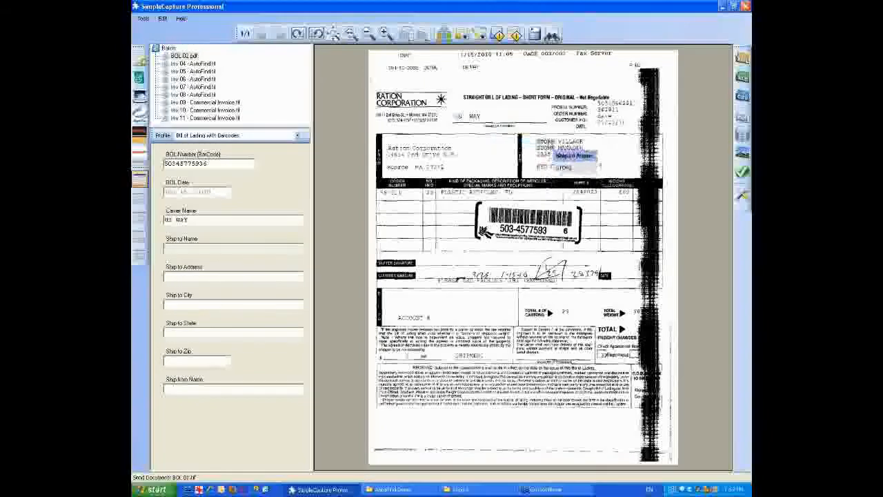
{"action": "left_click", "coordinate": [578, 143]}
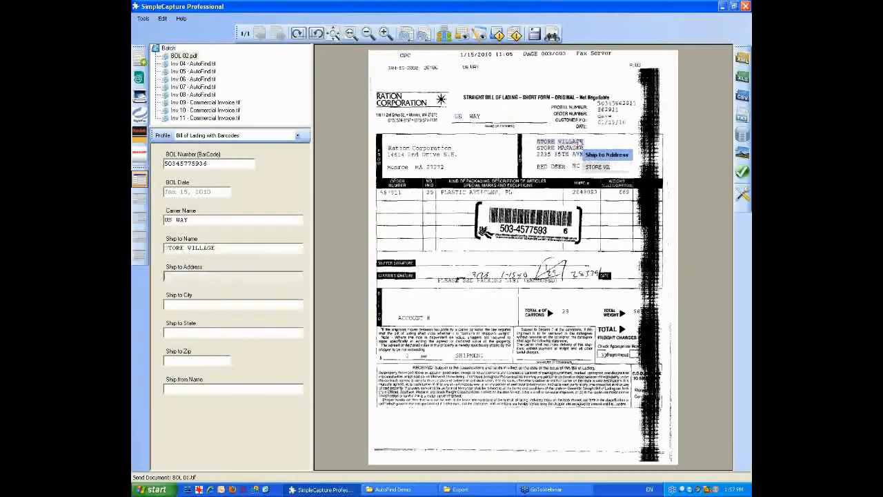
- Capture the ship-to address, city, state and zip and the ship-from name Ration Corporation, keeping BOL 02.pdf open for editing instead of sending it
{"action": "left_click", "coordinate": [573, 155]}
{"action": "left_click", "coordinate": [550, 167]}
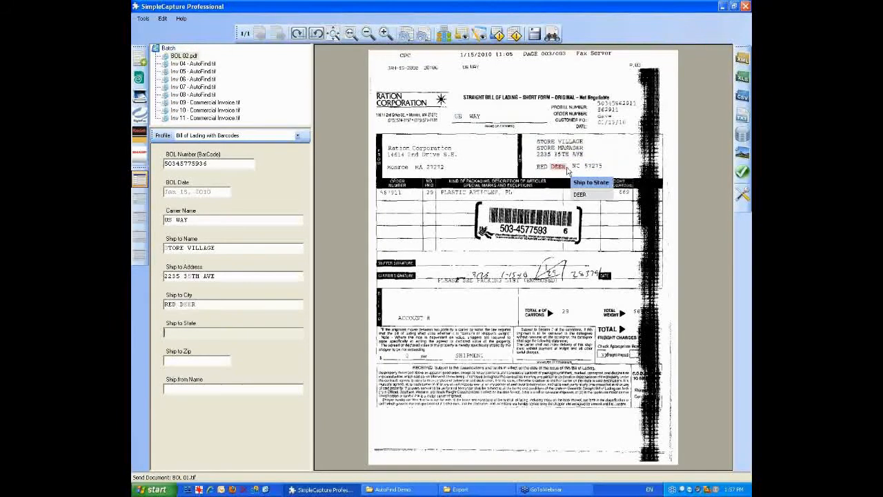
{"action": "left_click", "coordinate": [576, 167]}
{"action": "left_click", "coordinate": [591, 167]}
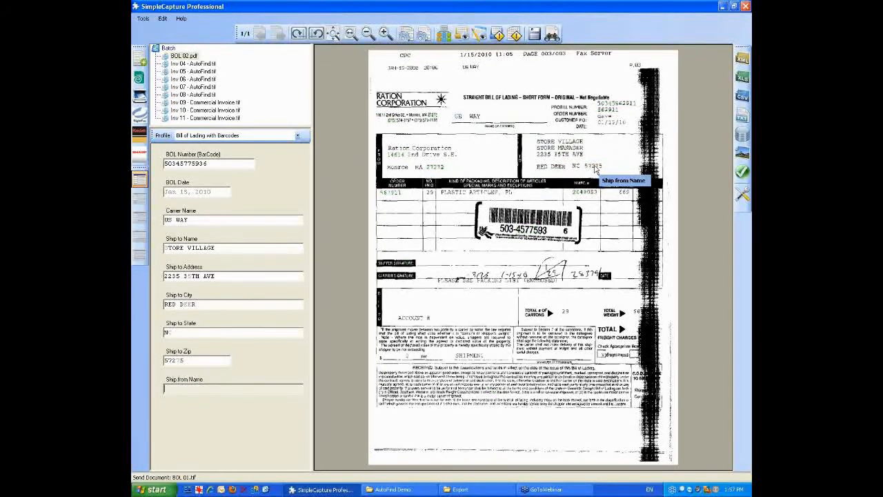
{"action": "left_click_drag", "start_coordinate": [388, 148], "coordinate": [455, 147]}
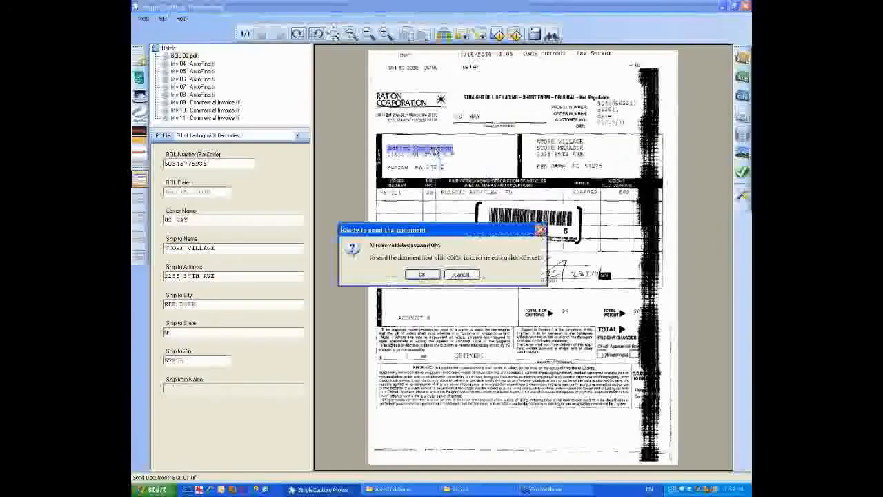
{"action": "left_click", "coordinate": [475, 275]}
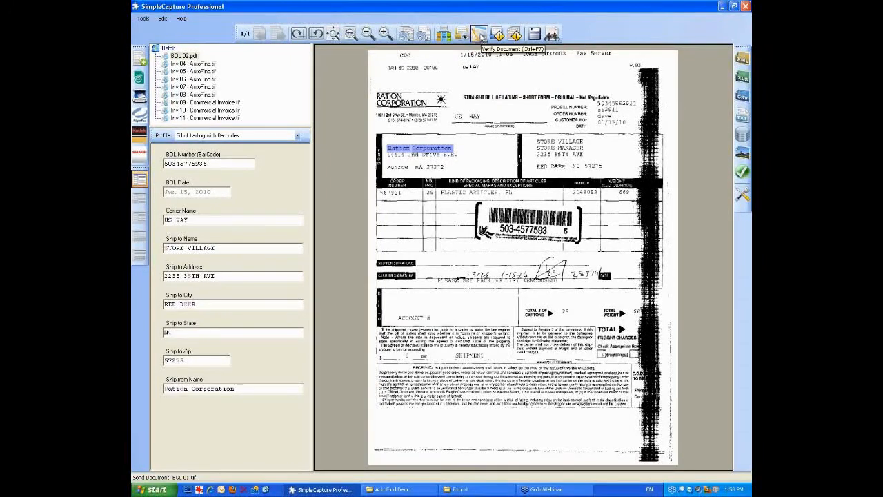
- Verify BOL 02.pdf by confirming the low-confidence characters in each flagged field, and send the document
{"action": "left_click", "coordinate": [479, 35]}
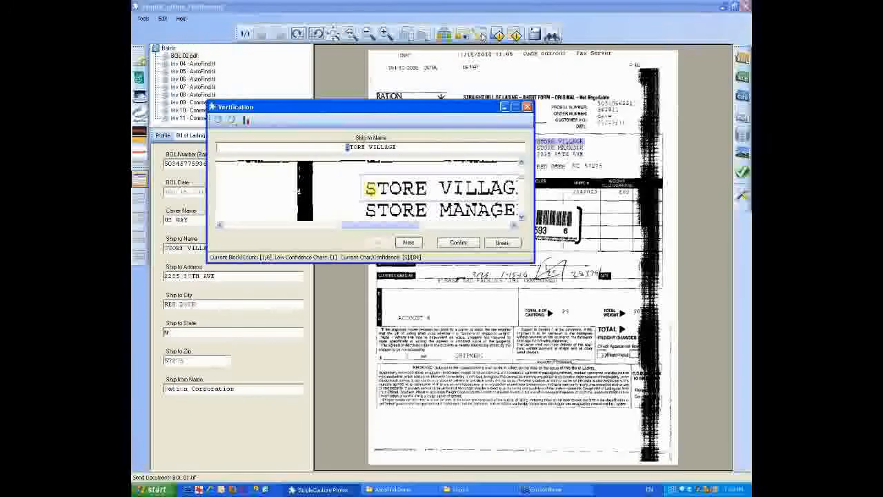
{"action": "left_click_drag", "start_coordinate": [423, 109], "coordinate": [512, 169]}
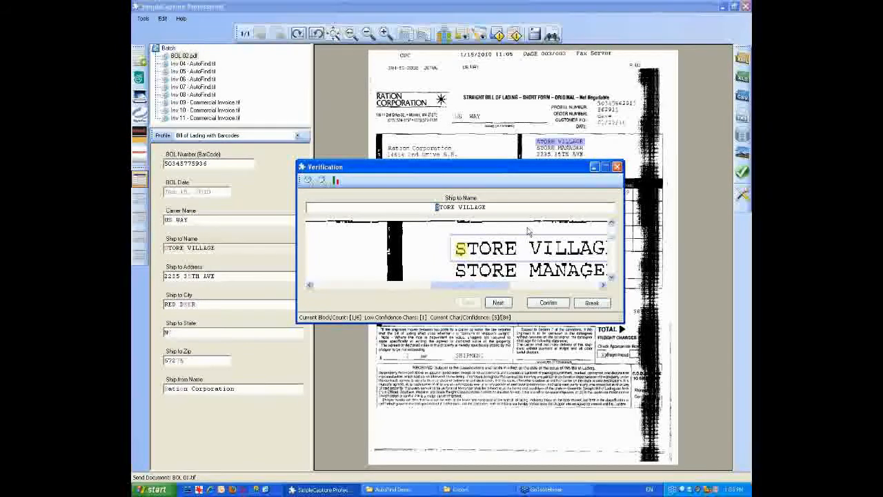
{"action": "left_click", "coordinate": [546, 305]}
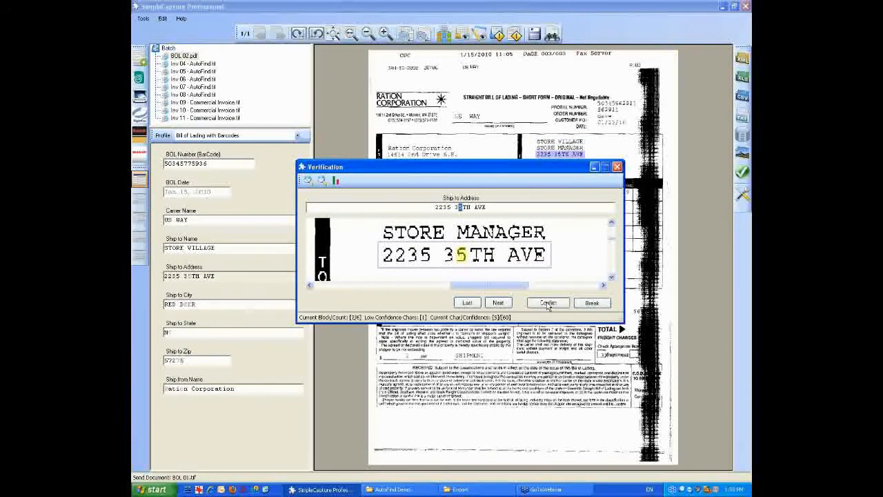
{"action": "left_click", "coordinate": [547, 303]}
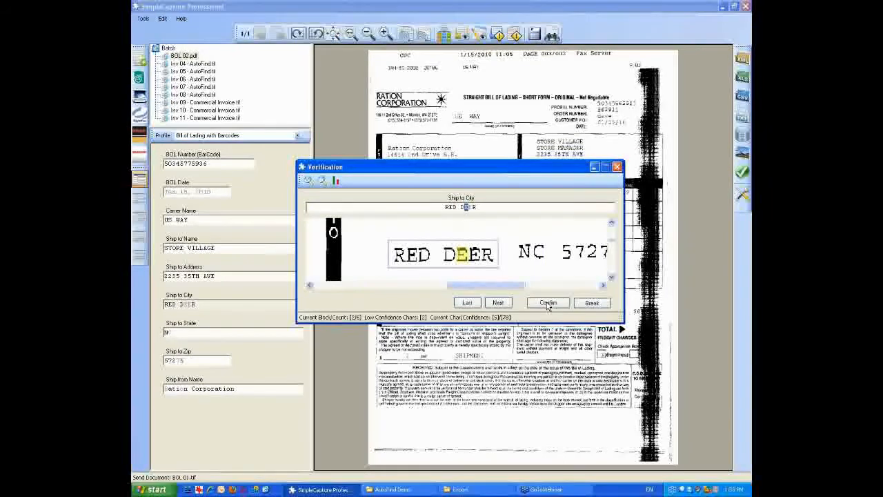
{"action": "left_click", "coordinate": [547, 303]}
{"action": "left_click", "coordinate": [547, 303]}
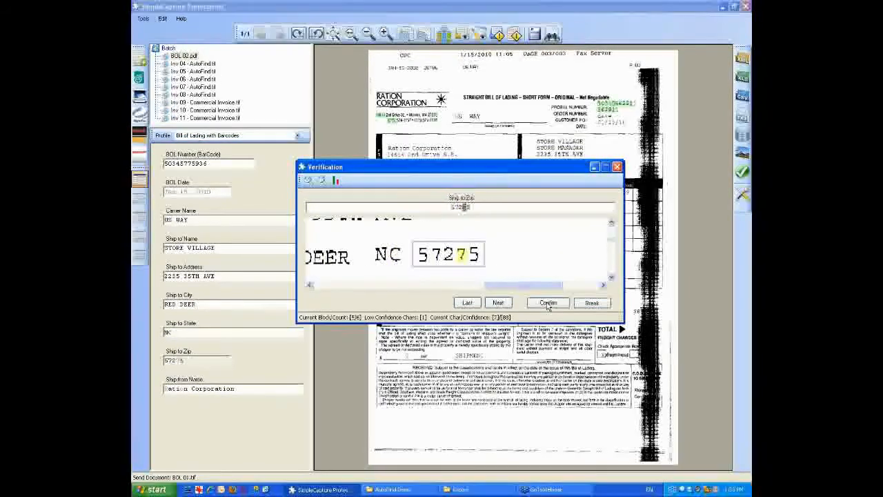
{"action": "left_click", "coordinate": [547, 304]}
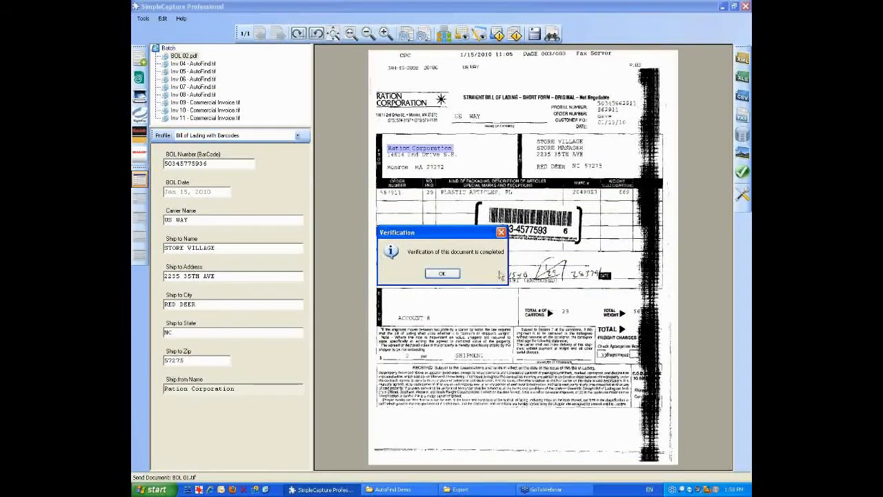
{"action": "left_click", "coordinate": [445, 271]}
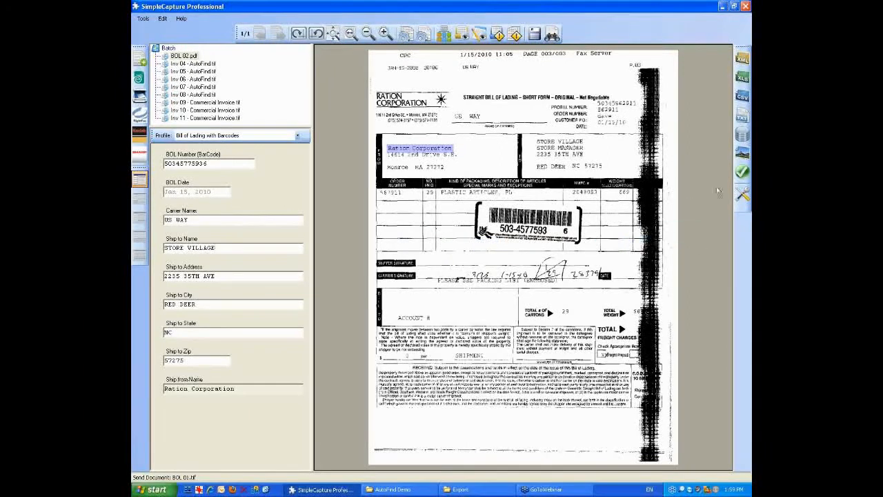
{"action": "left_click", "coordinate": [741, 171]}
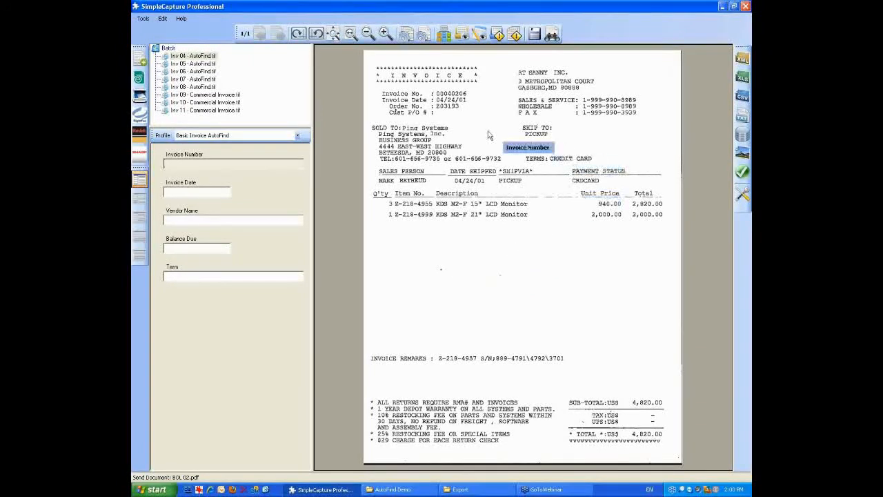
- Capture the invoice number, date 04/24/01, vendor RT SANNY INC., balance due $4820.00 and term CREDIT CARD for Inv 04 - AutoFind.tif, and send it
{"action": "left_click", "coordinate": [451, 94]}
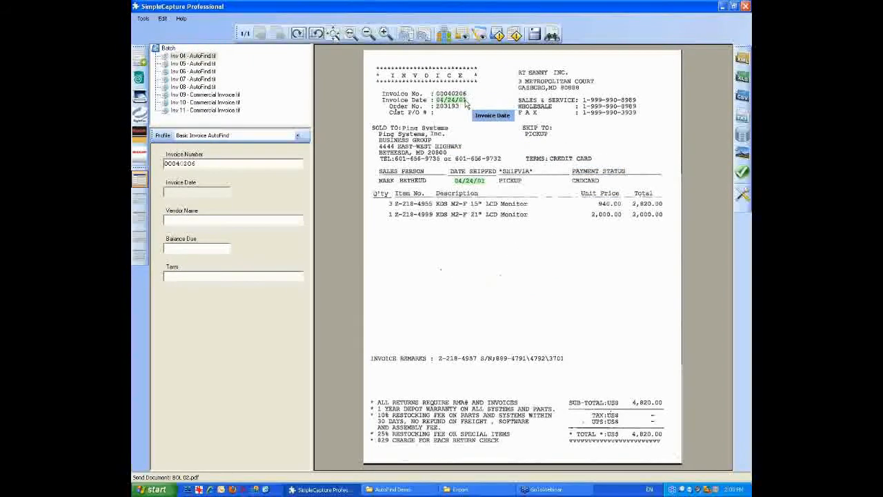
{"action": "left_click", "coordinate": [462, 101]}
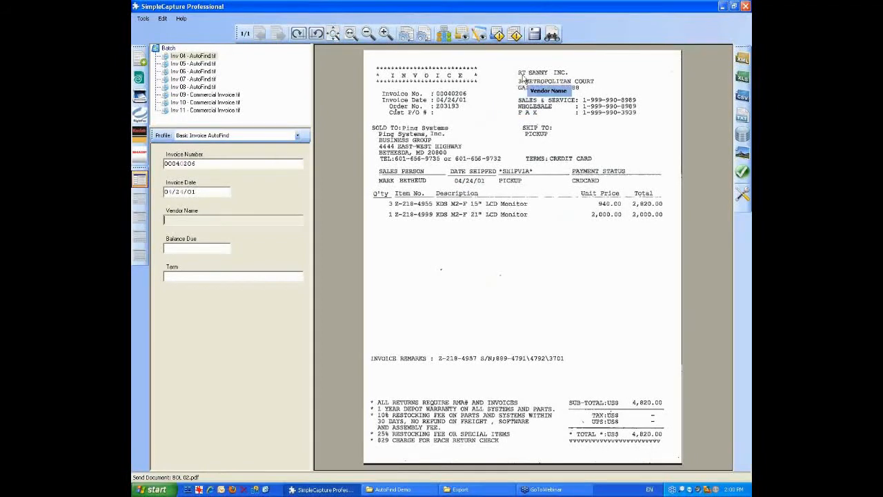
{"action": "left_click_drag", "start_coordinate": [521, 73], "coordinate": [572, 73]}
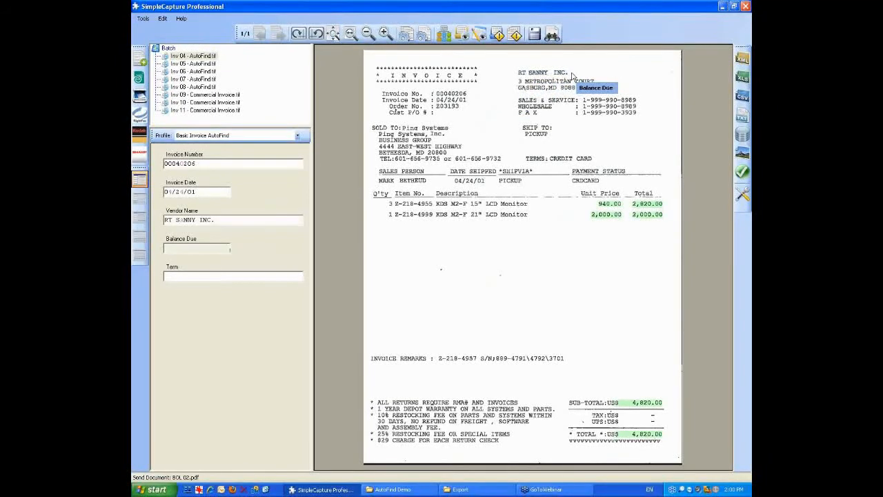
{"action": "left_click", "coordinate": [657, 440]}
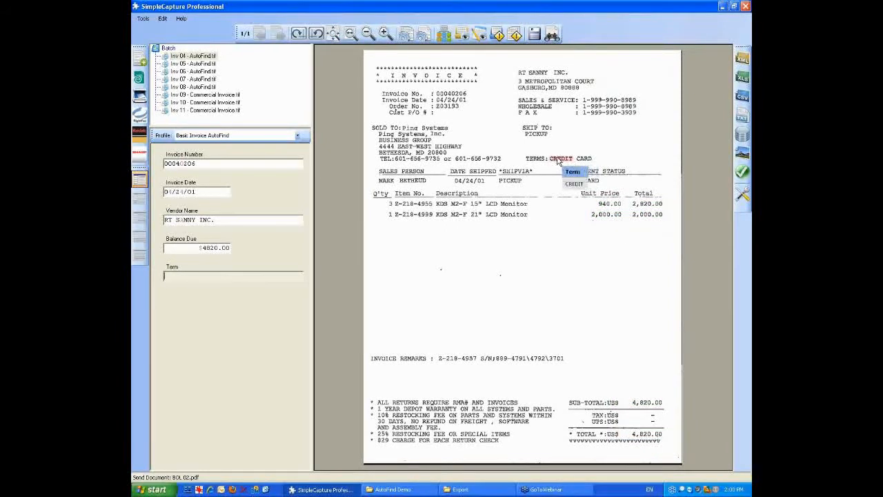
{"action": "left_click_drag", "start_coordinate": [562, 162], "coordinate": [589, 162]}
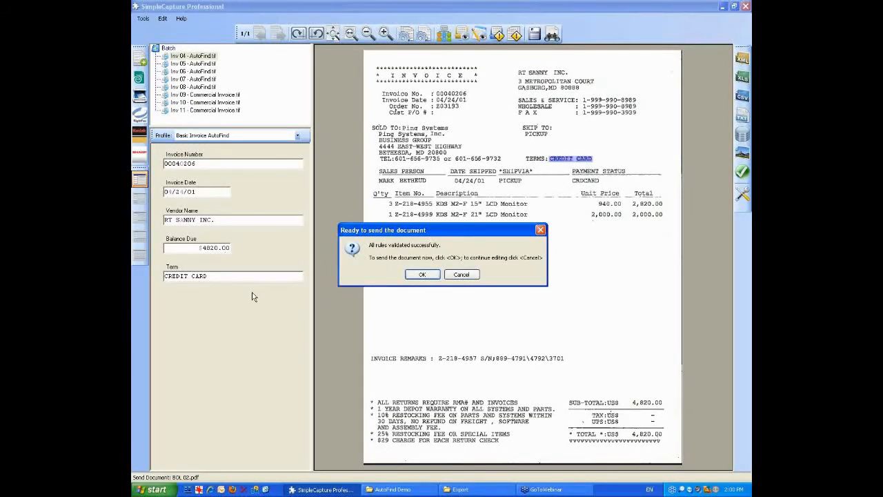
{"action": "left_click", "coordinate": [427, 275]}
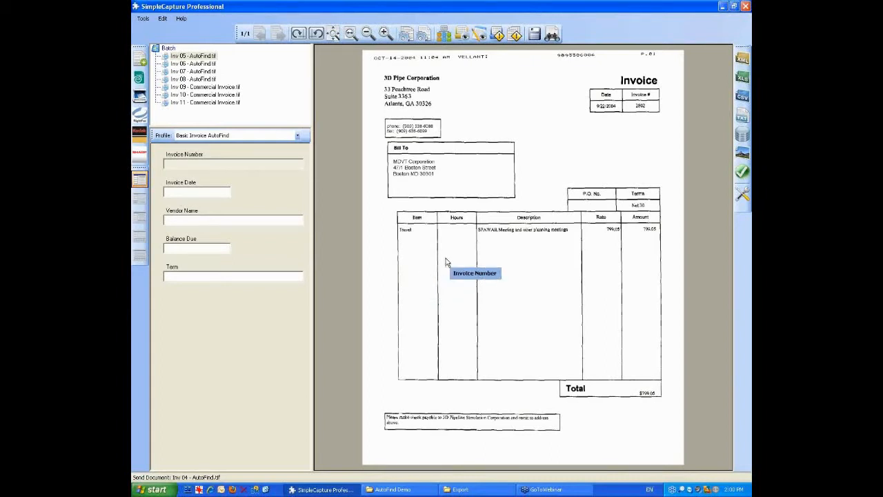
- Capture the invoice number, date 9/22/2004, vendor 3D Pipe Corporation, balance due $799.05 and term Net 30 for Inv 05 - AutoFind.tif, and send it
{"action": "left_click", "coordinate": [640, 105]}
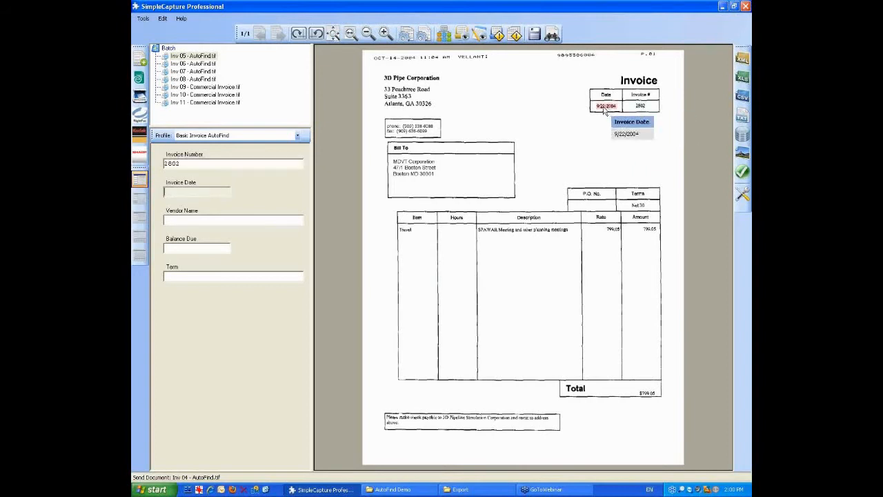
{"action": "left_click", "coordinate": [603, 107]}
{"action": "left_click_drag", "start_coordinate": [390, 78], "coordinate": [426, 80]}
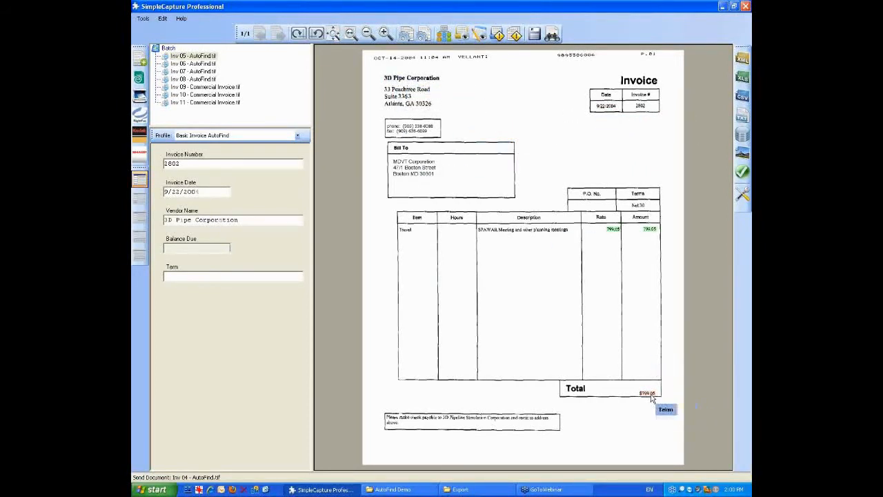
{"action": "left_click", "coordinate": [648, 393]}
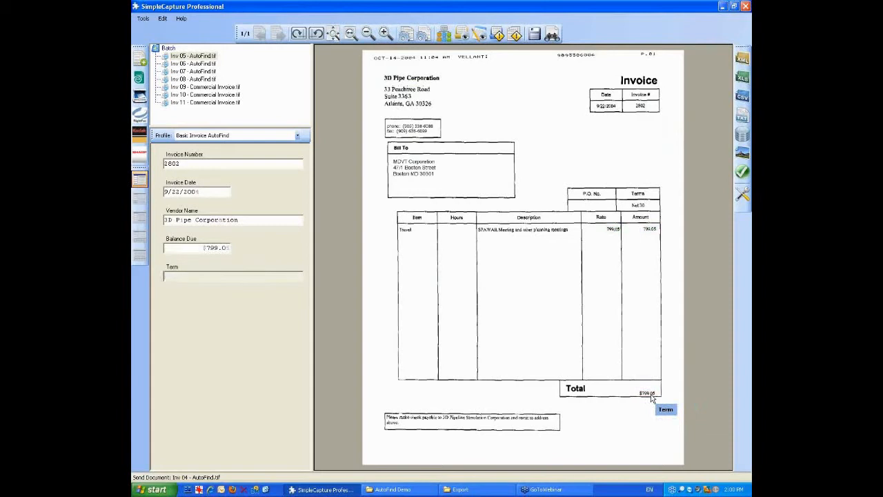
{"action": "left_click", "coordinate": [637, 205]}
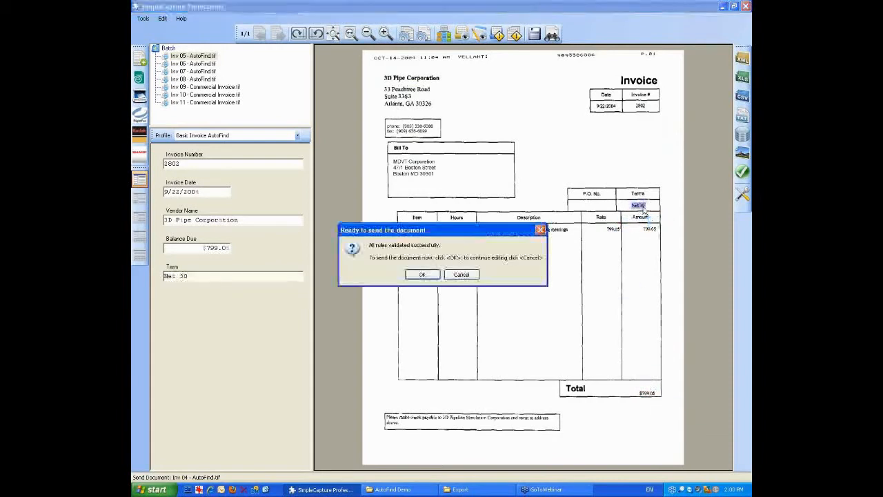
{"action": "left_click", "coordinate": [420, 275]}
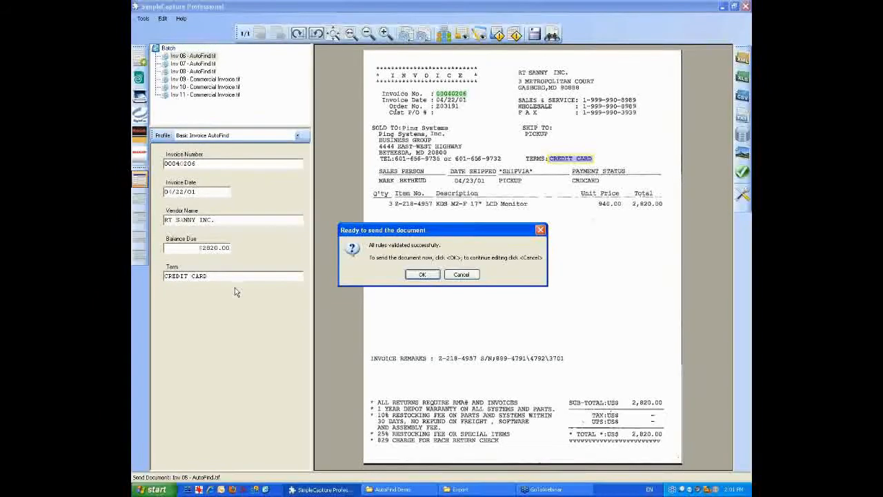
- Send Inv 06 - AutoFind.tif, and complete Inv 07 - AutoFind.tif by capturing its balance due of $7021.65 from the invoice total and sending it
{"action": "left_click", "coordinate": [422, 274]}
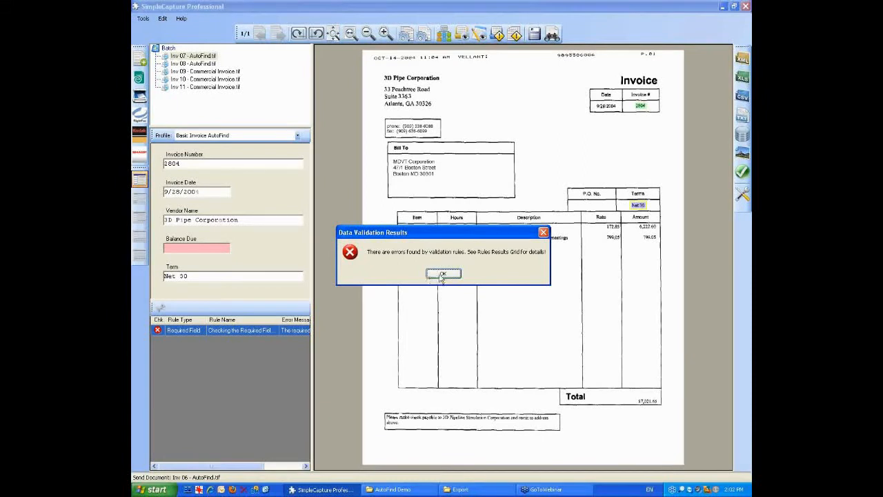
{"action": "left_click", "coordinate": [440, 275]}
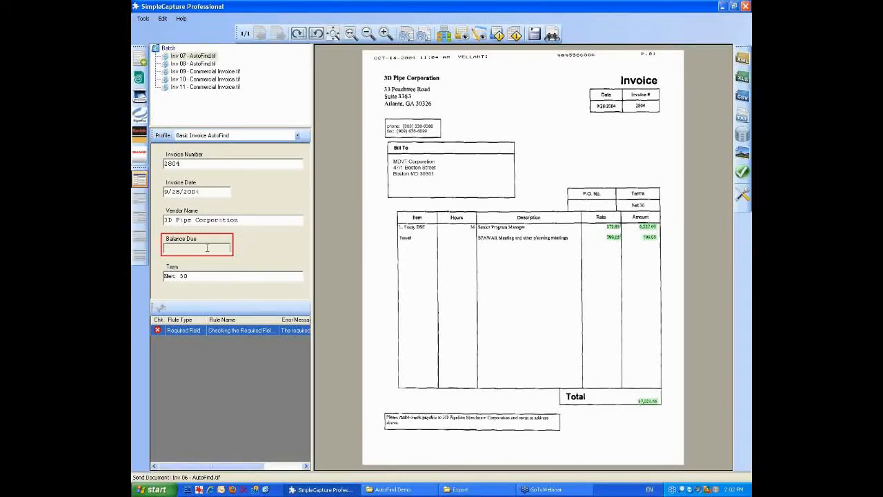
{"action": "left_click_drag", "start_coordinate": [202, 241], "coordinate": [631, 400]}
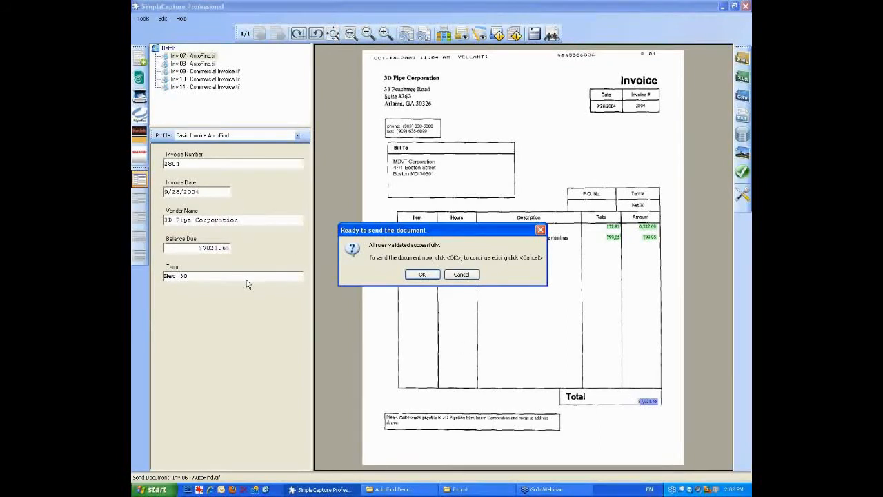
{"action": "left_click", "coordinate": [427, 274]}
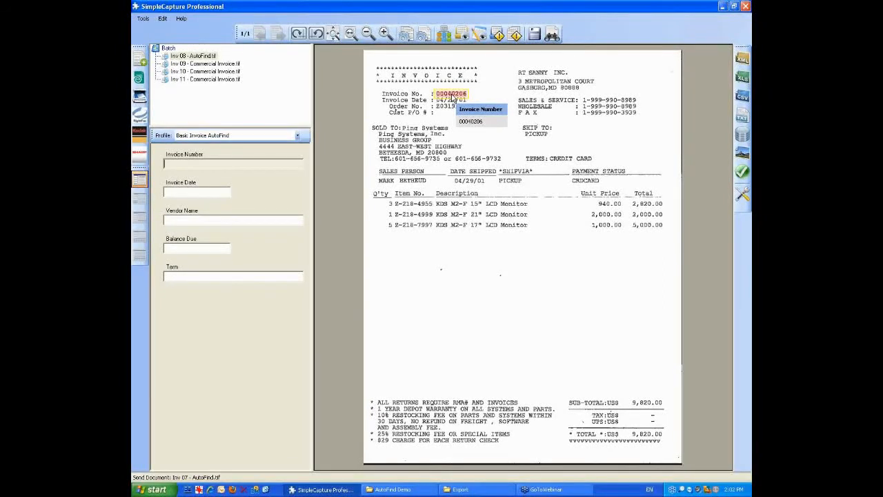
- Examine the Basic Invoice AutoFind profile's VendorName block options and its Auto-Find settings in the profile editor, discarding any changes
{"action": "left_click", "coordinate": [151, 19]}
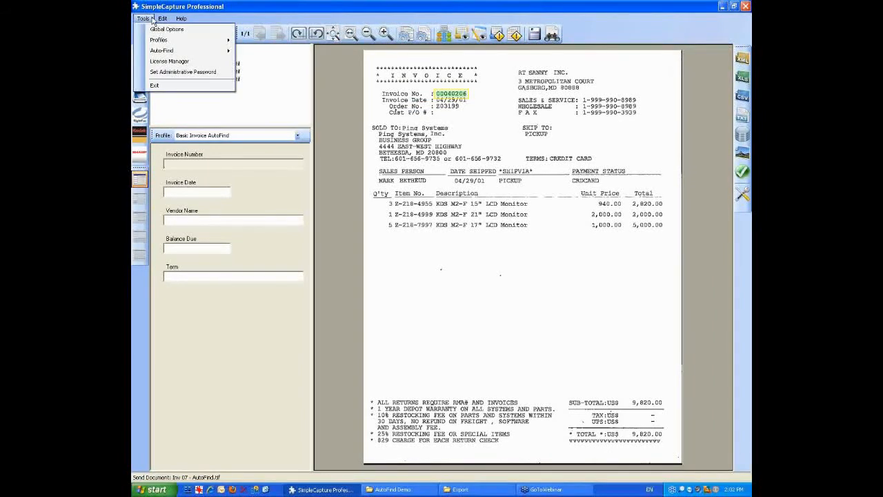
{"action": "mouse_move", "coordinate": [155, 42]}
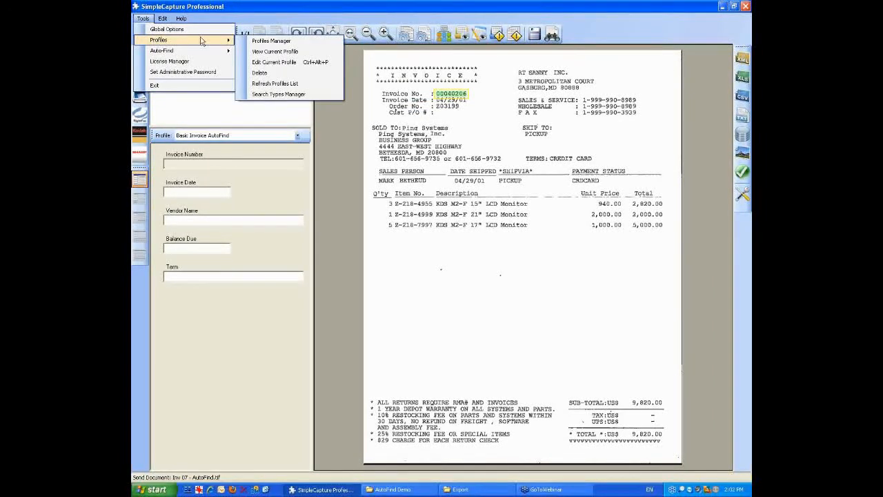
{"action": "left_click", "coordinate": [291, 62]}
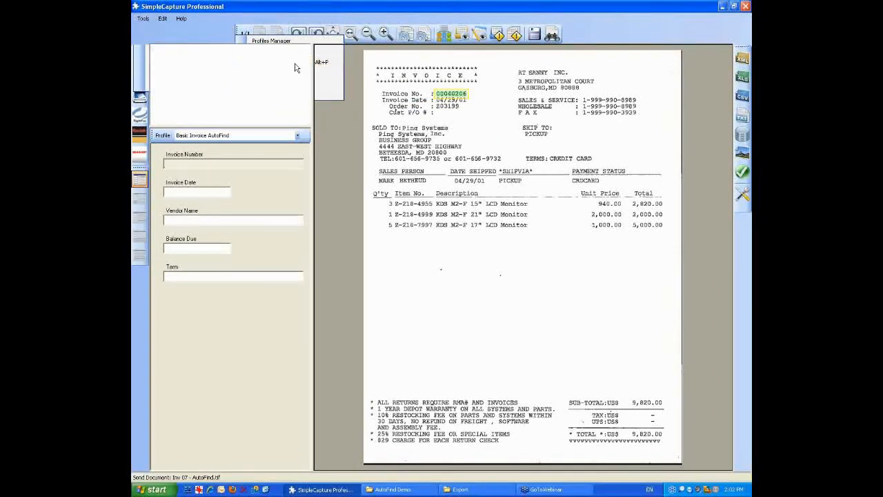
{"action": "left_click_drag", "start_coordinate": [337, 25], "coordinate": [501, 139]}
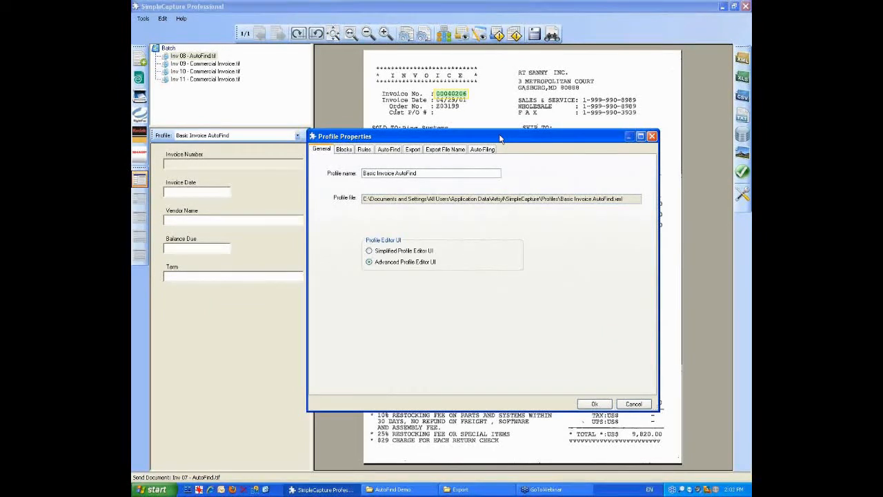
{"action": "left_click", "coordinate": [345, 149]}
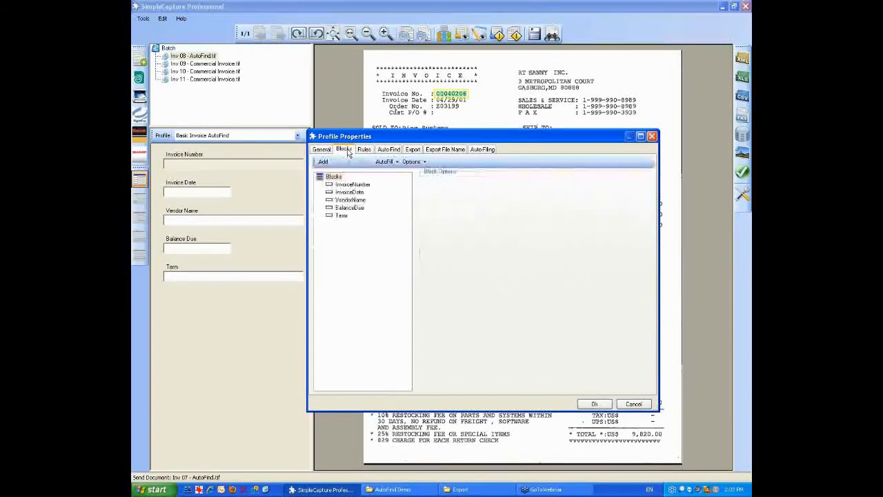
{"action": "left_click", "coordinate": [351, 200]}
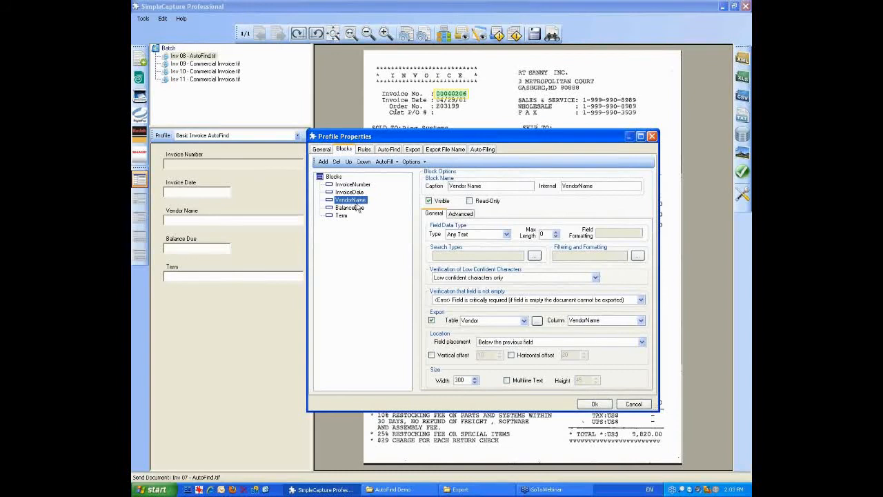
{"action": "left_click", "coordinate": [460, 215]}
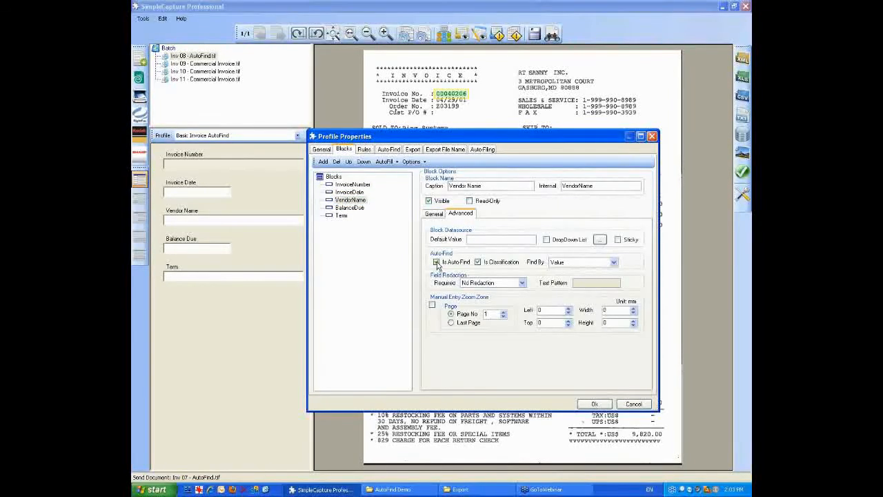
{"action": "left_click", "coordinate": [436, 262]}
{"action": "left_click", "coordinate": [389, 149]}
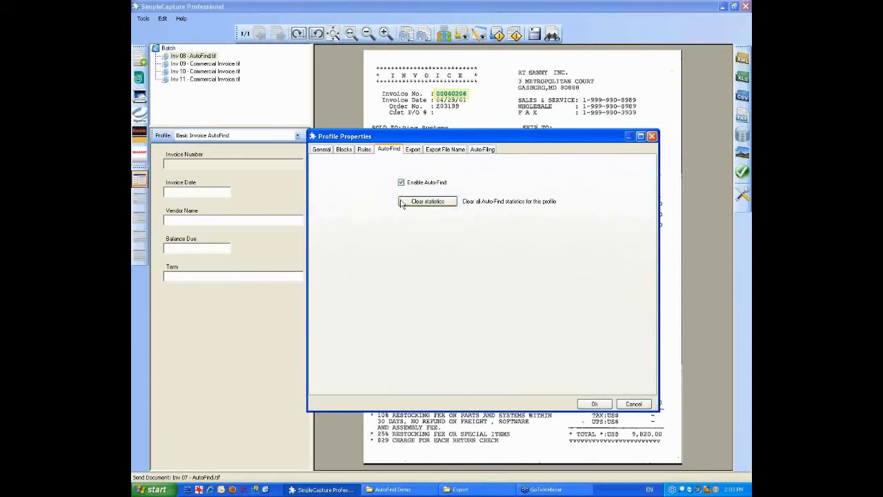
{"action": "left_click", "coordinate": [629, 403]}
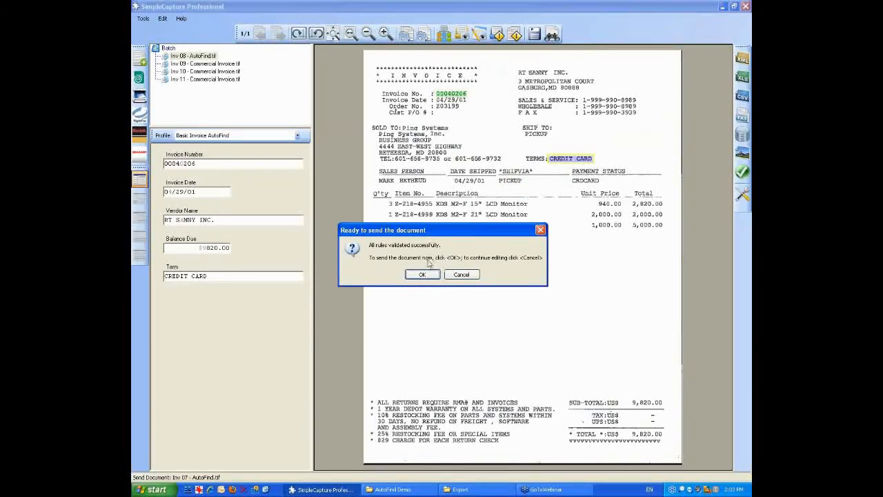
- Send Inv 08 - AutoFind.tif, and set the invoice type of Inv 09 - Commercial Invoice.tif to Import
{"action": "left_click", "coordinate": [422, 275]}
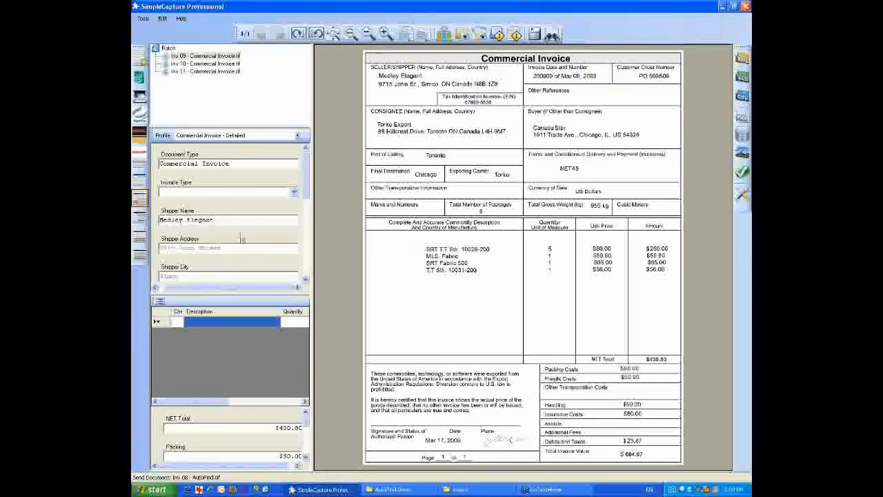
{"action": "left_click", "coordinate": [294, 193]}
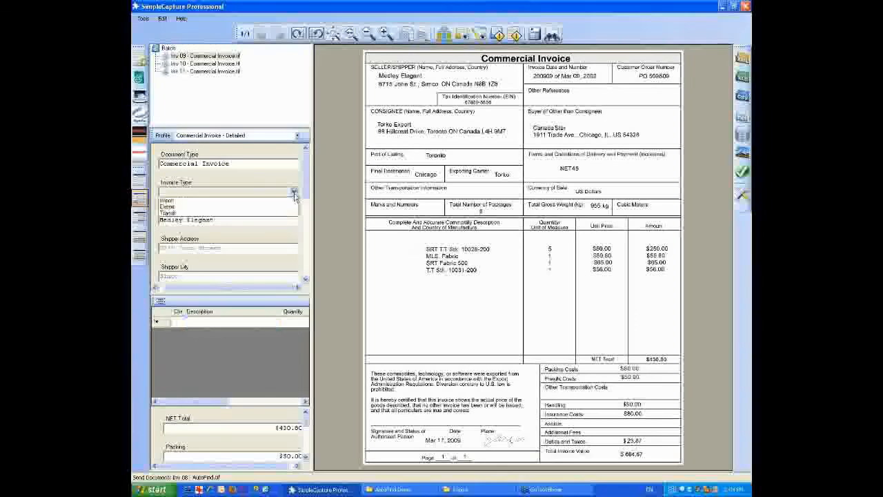
{"action": "left_click", "coordinate": [221, 201]}
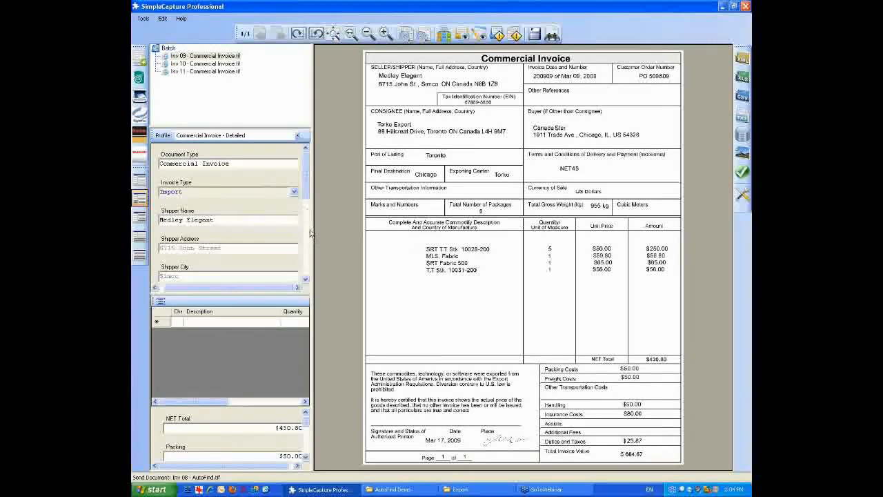